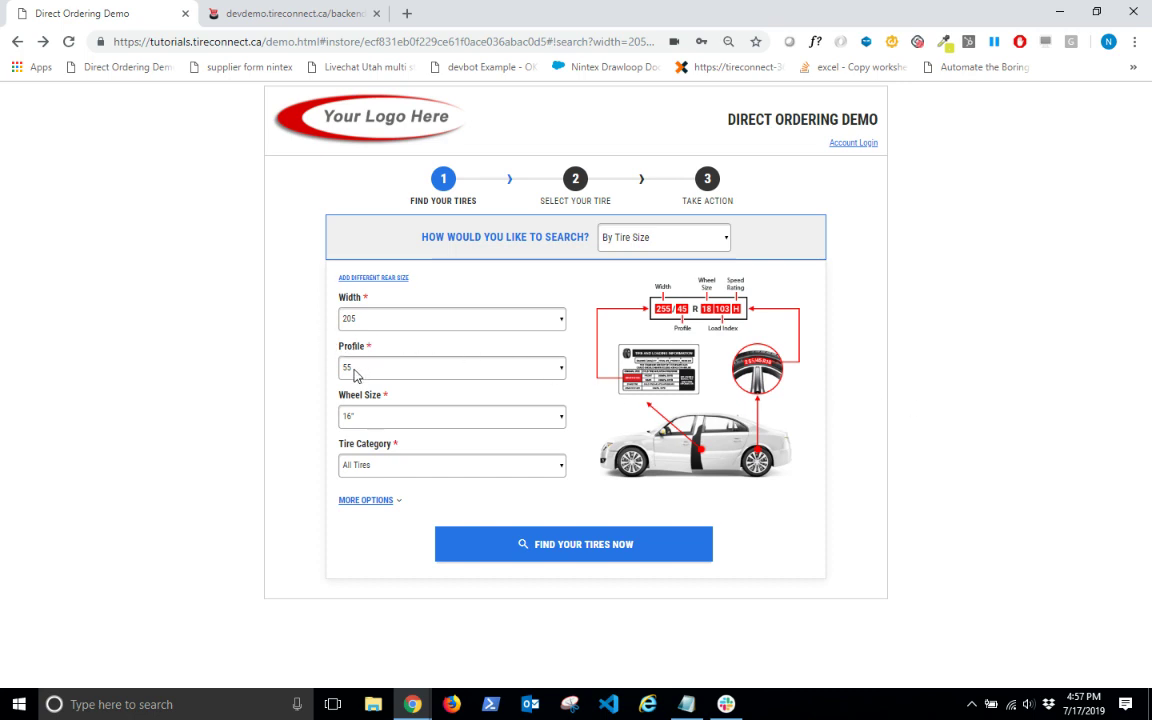
Review the Tire Category options and run the 205/55R16 tire search to get 231 results.
click(368, 472)
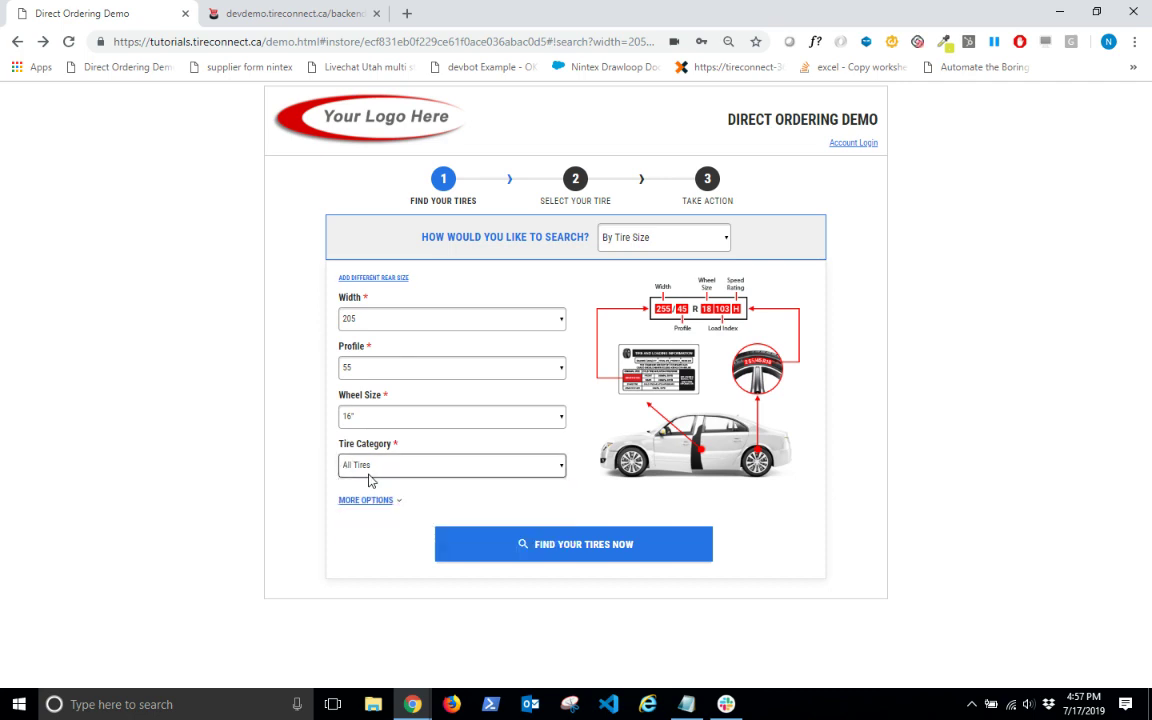
click(585, 553)
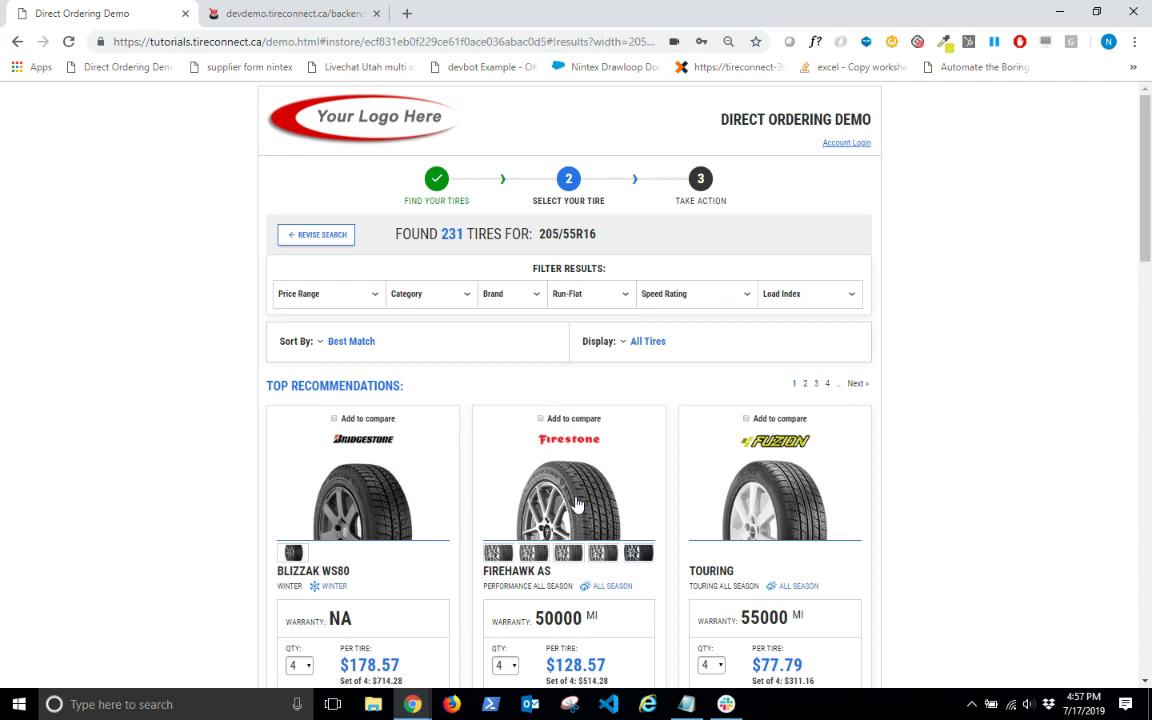
Show the supplier stock for the Firestone Firehawk AS, item 001408.
scroll(577, 503, down, 3)
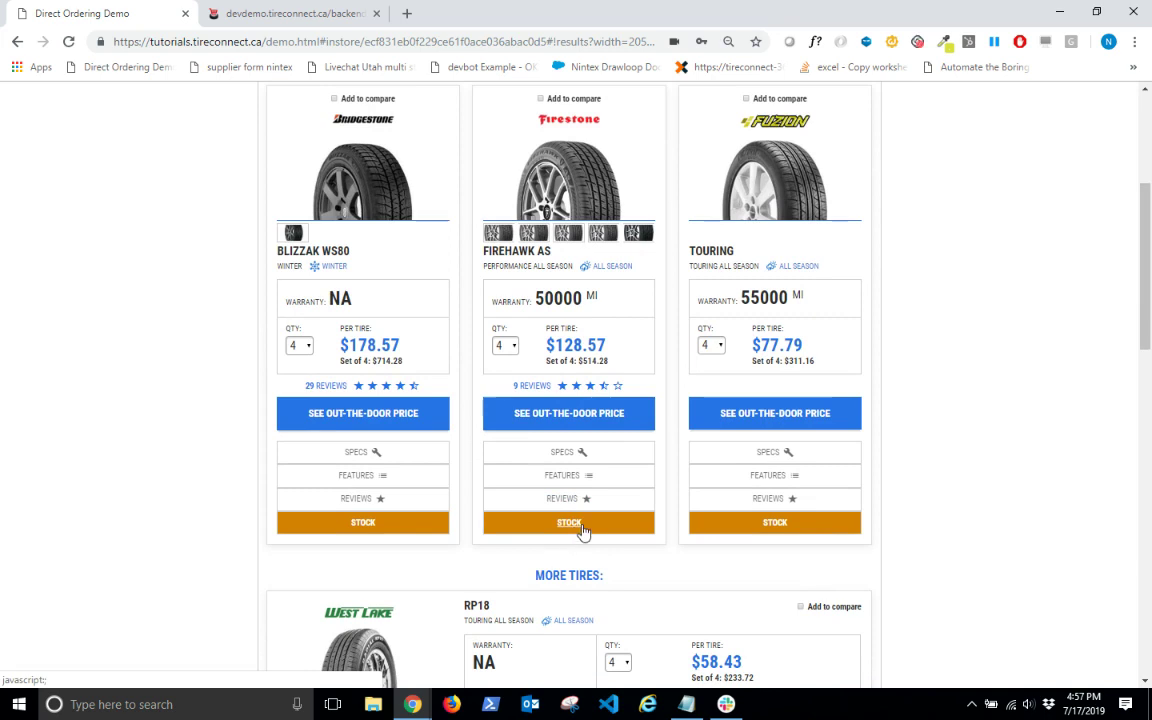
click(588, 531)
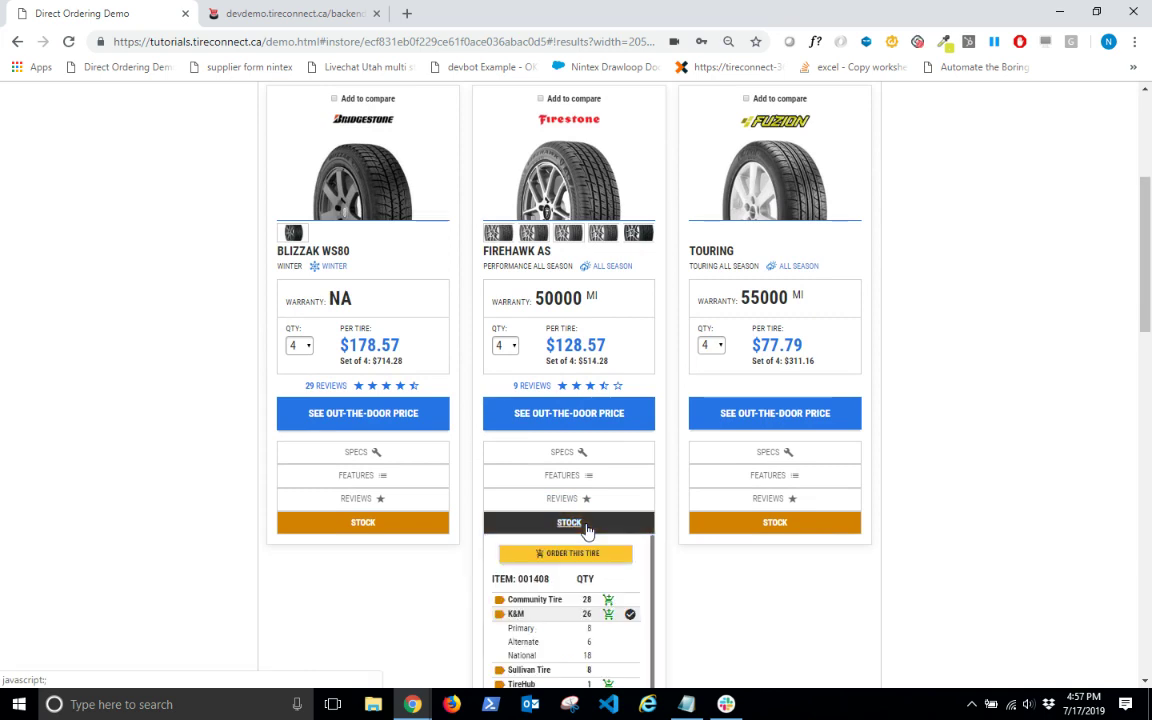
scroll(588, 531, down, 3)
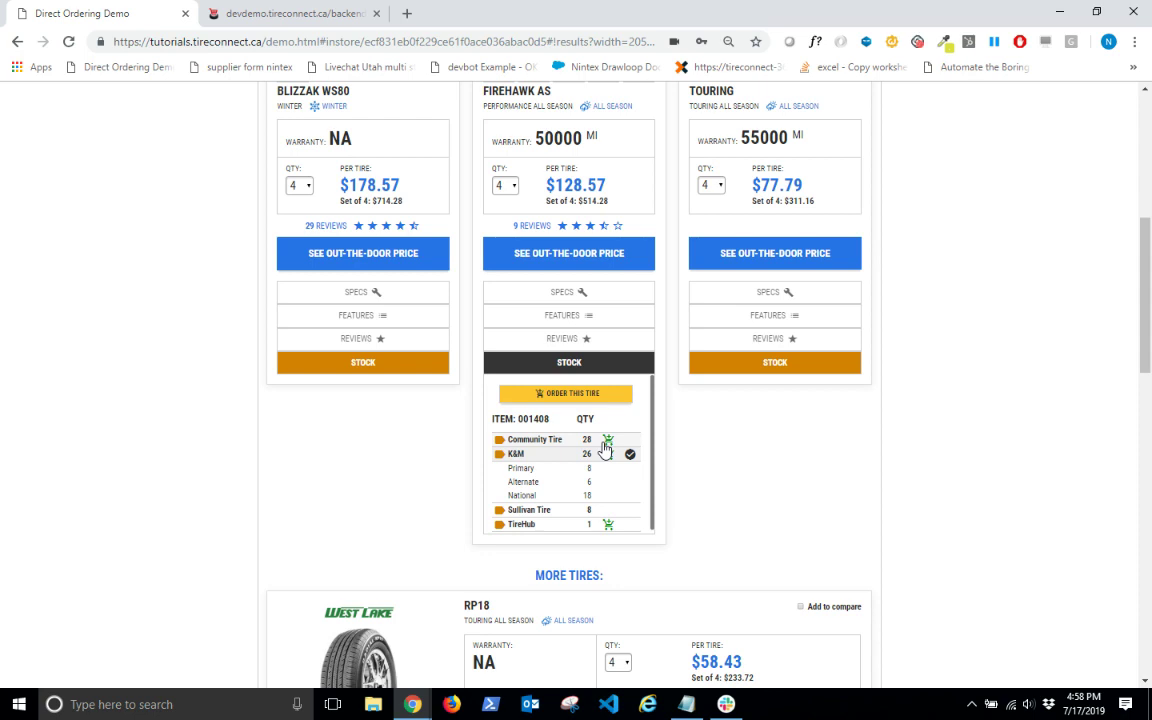
Start the Firehawk AS order, entering the security PIN and a quantity of 4.
click(569, 397)
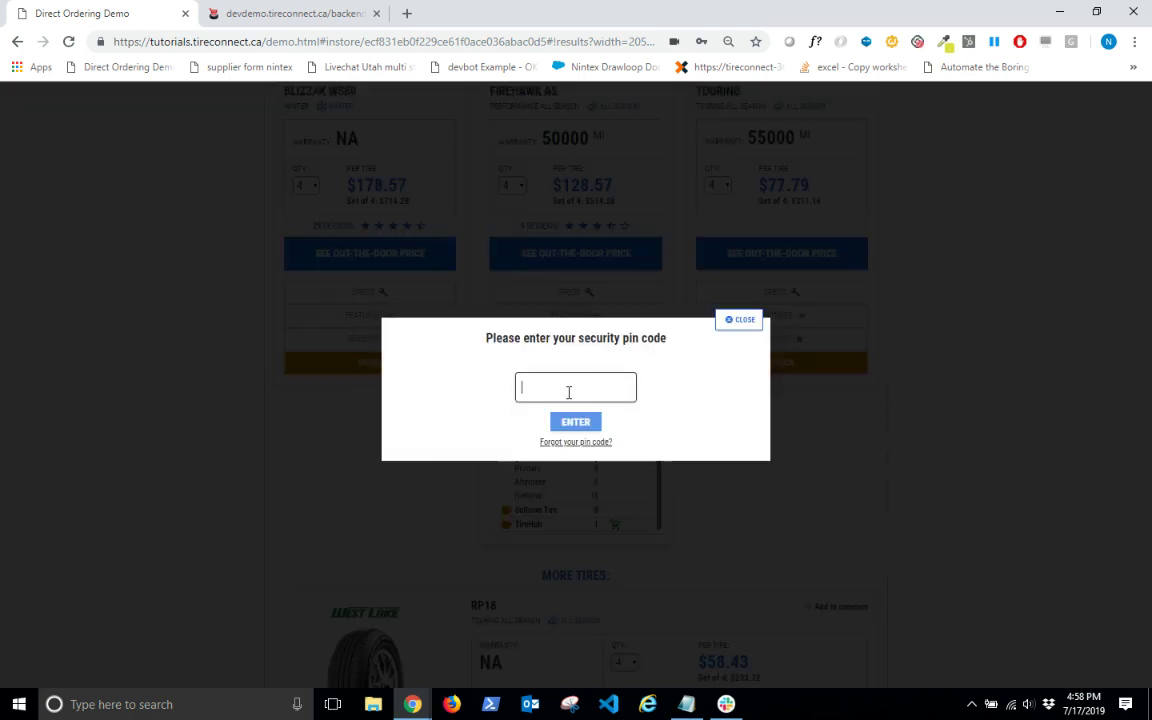
key(Return)
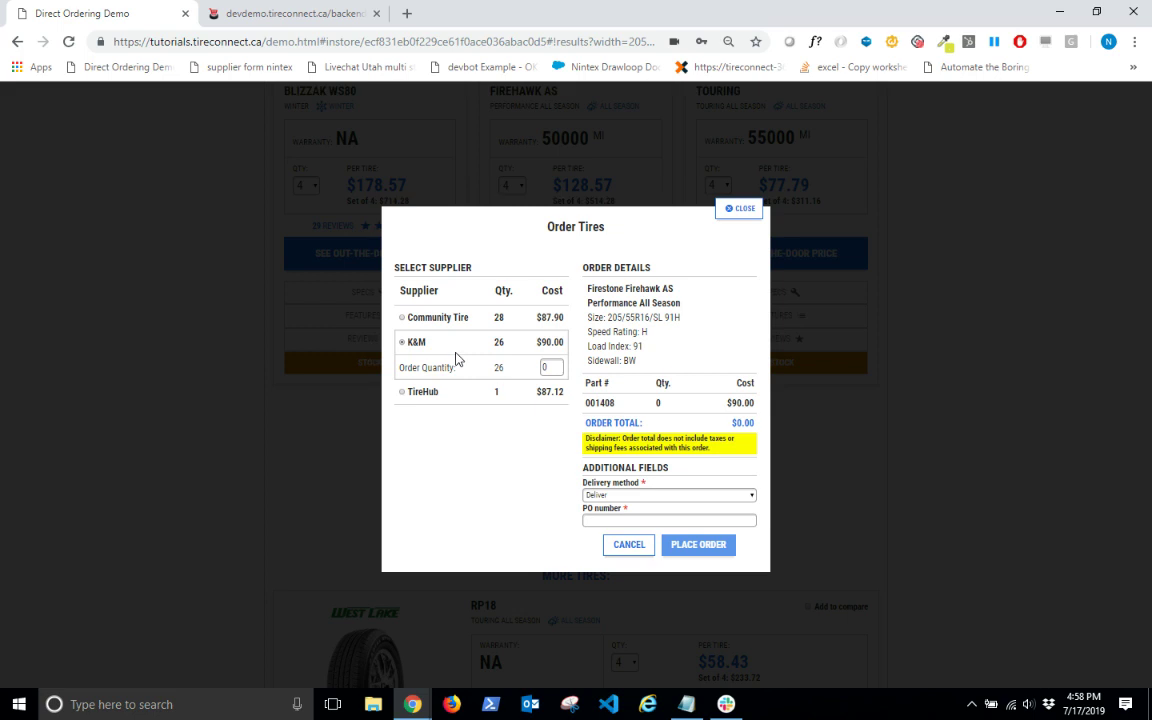
mouse_move(551, 368)
drag(549, 367, 498, 365)
text(4)
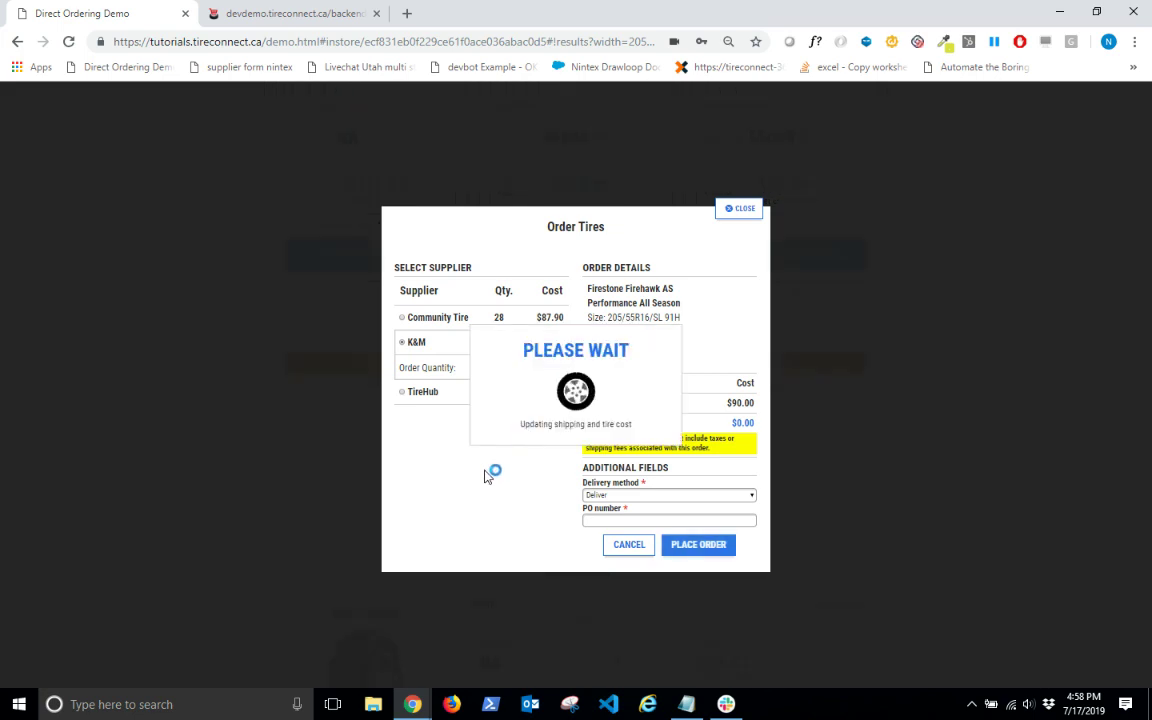
Switch the supplier to Community Tire, re-set quantity to 4, and enter PO number 'Test PO'.
click(402, 391)
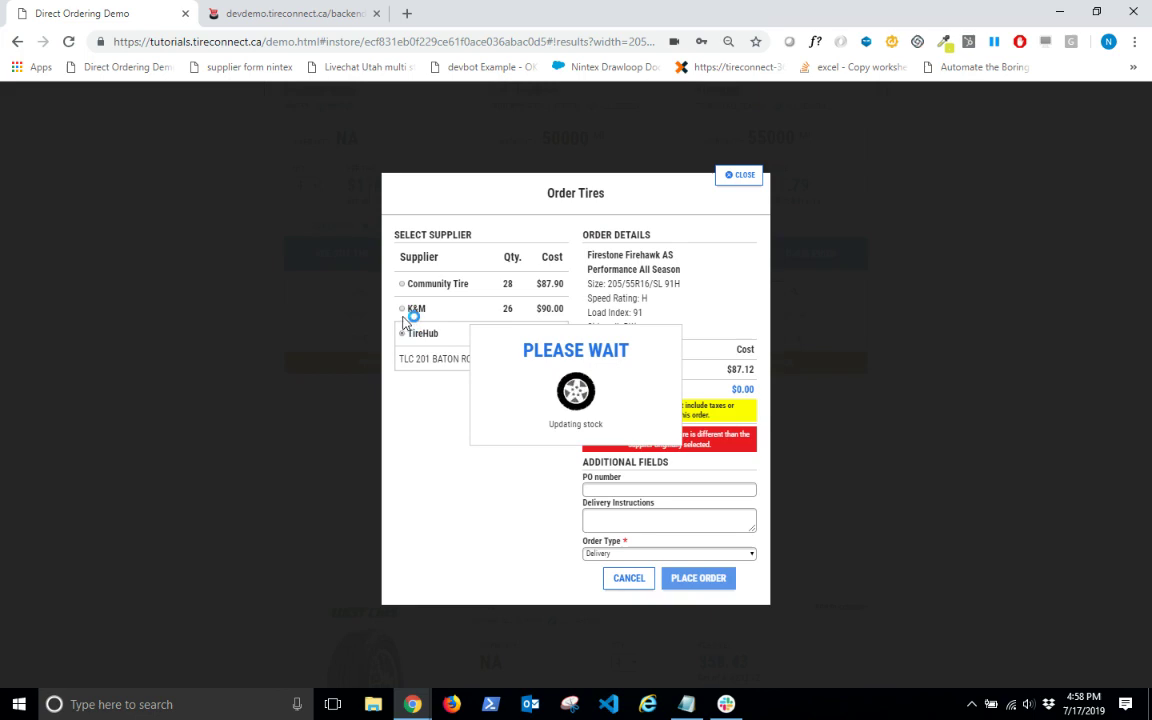
click(403, 285)
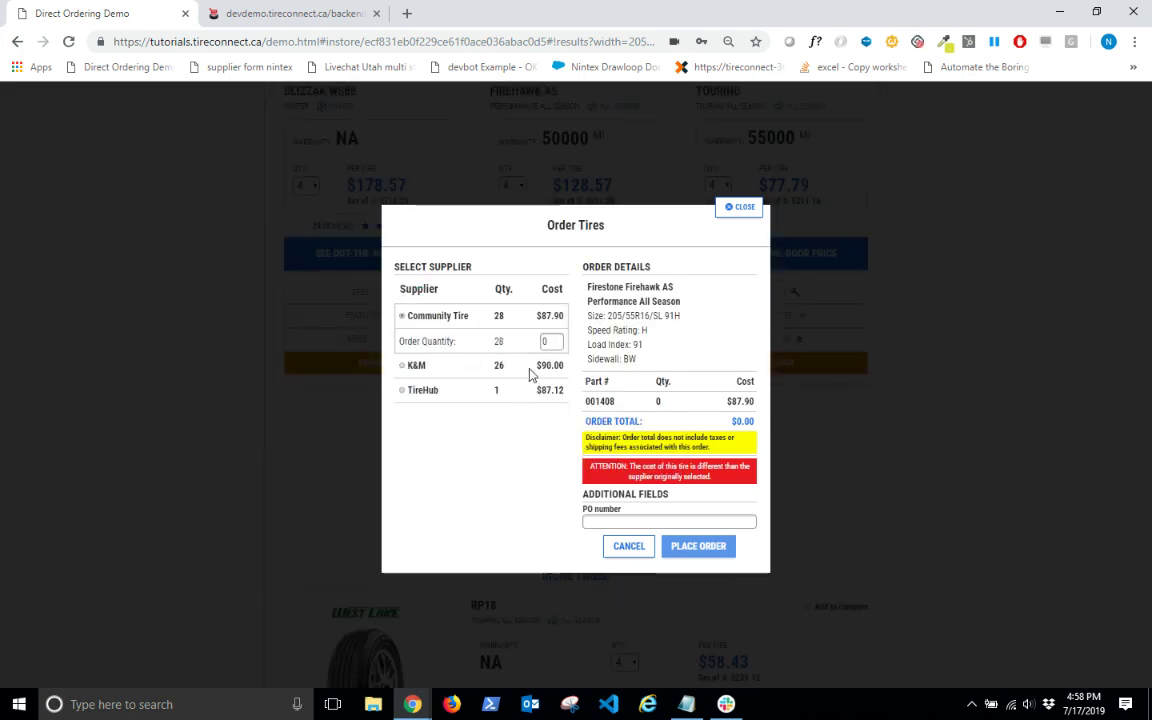
double_click(548, 341)
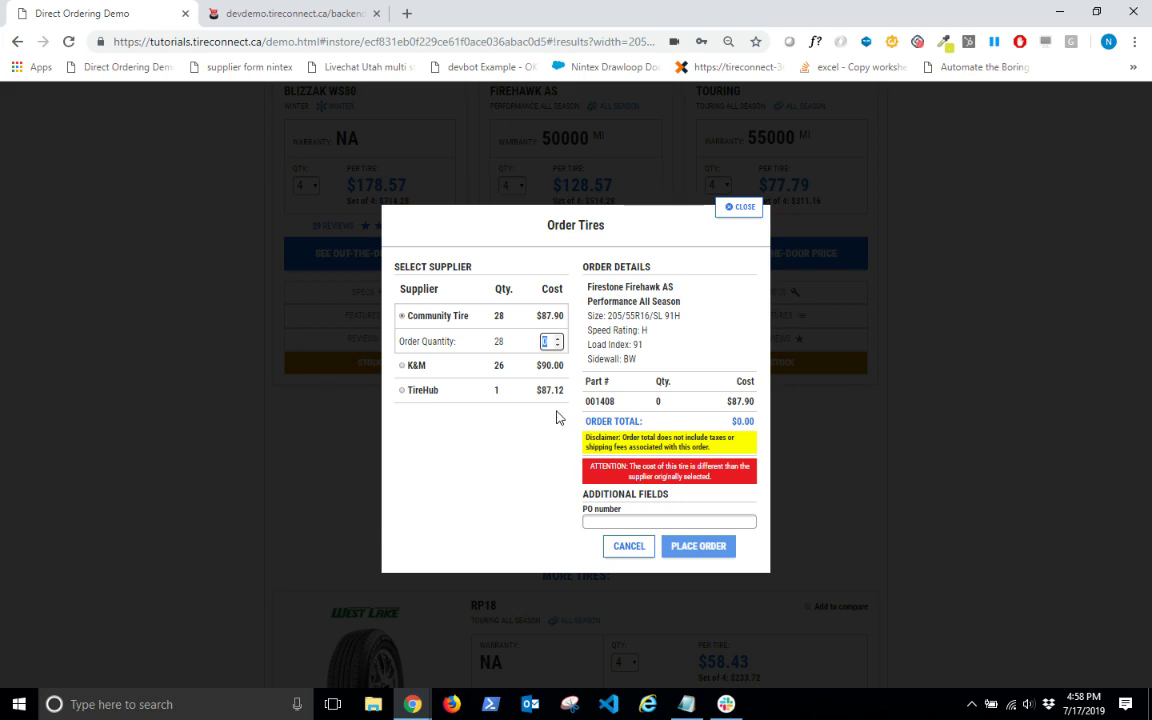
text(4)
click(527, 487)
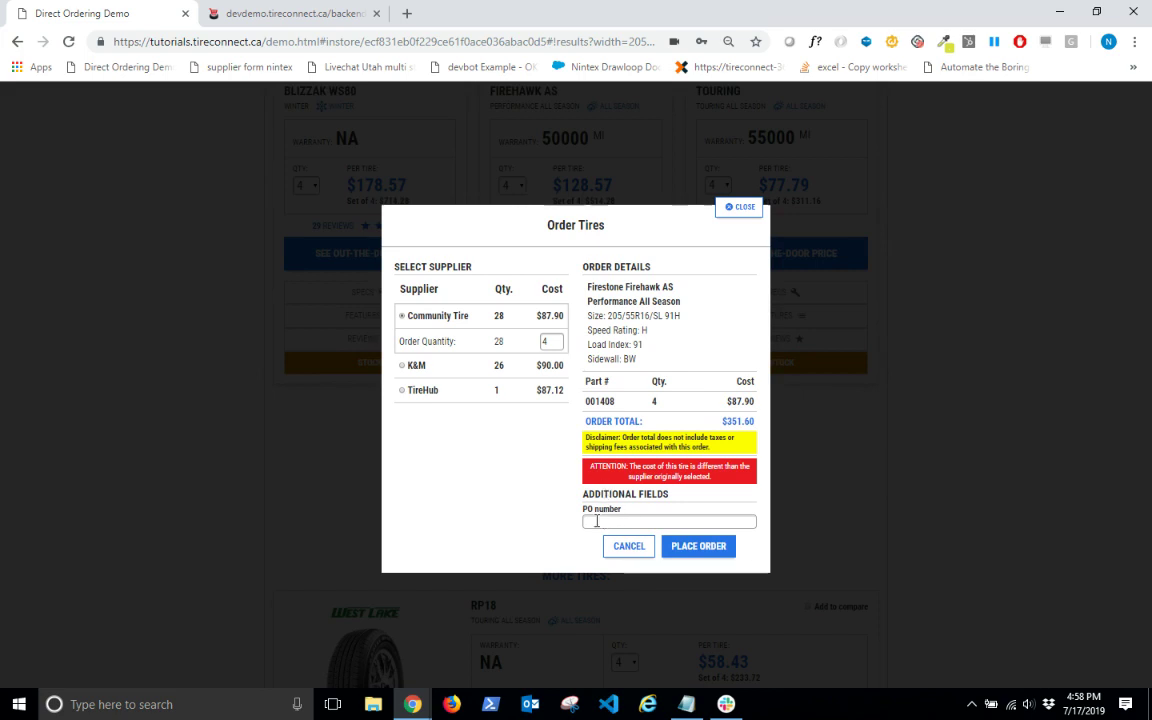
click(597, 521)
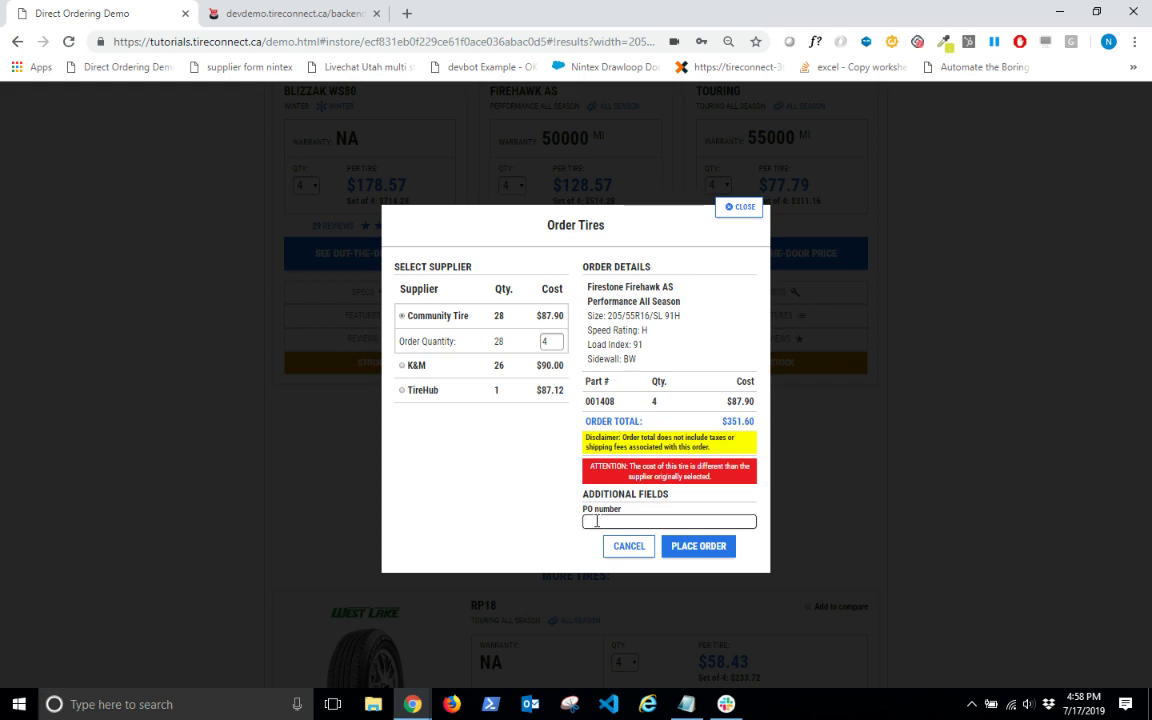
text(T)
text(es)
text(t PO)
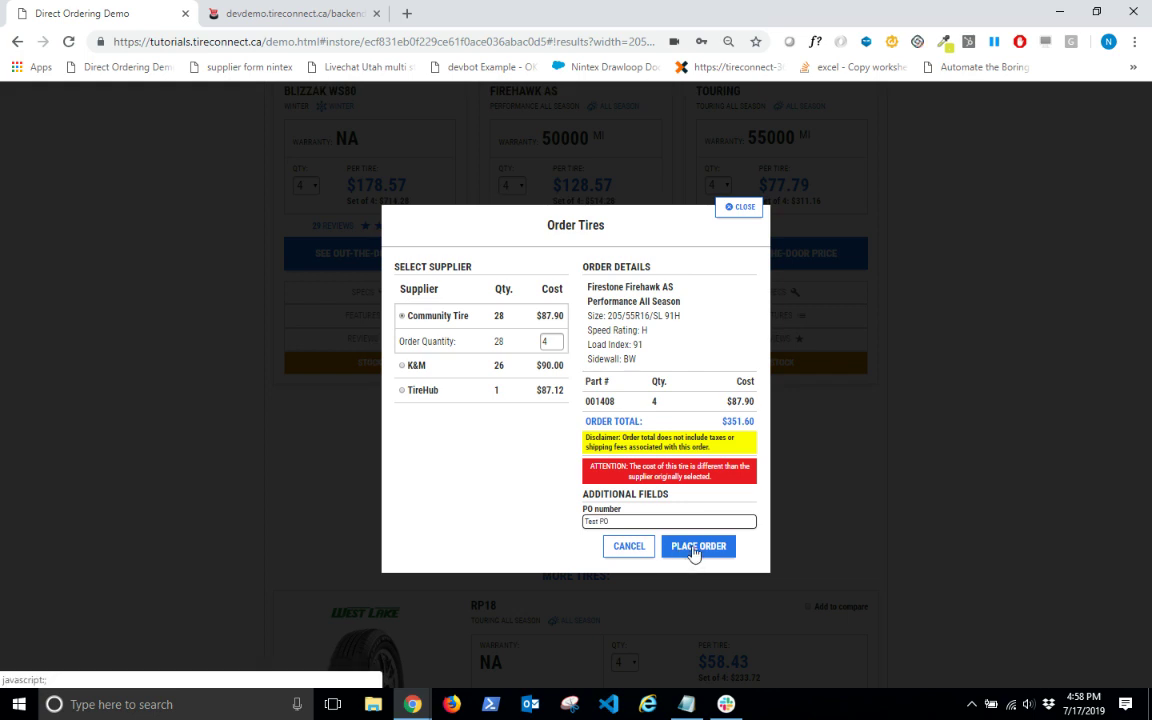
click(694, 549)
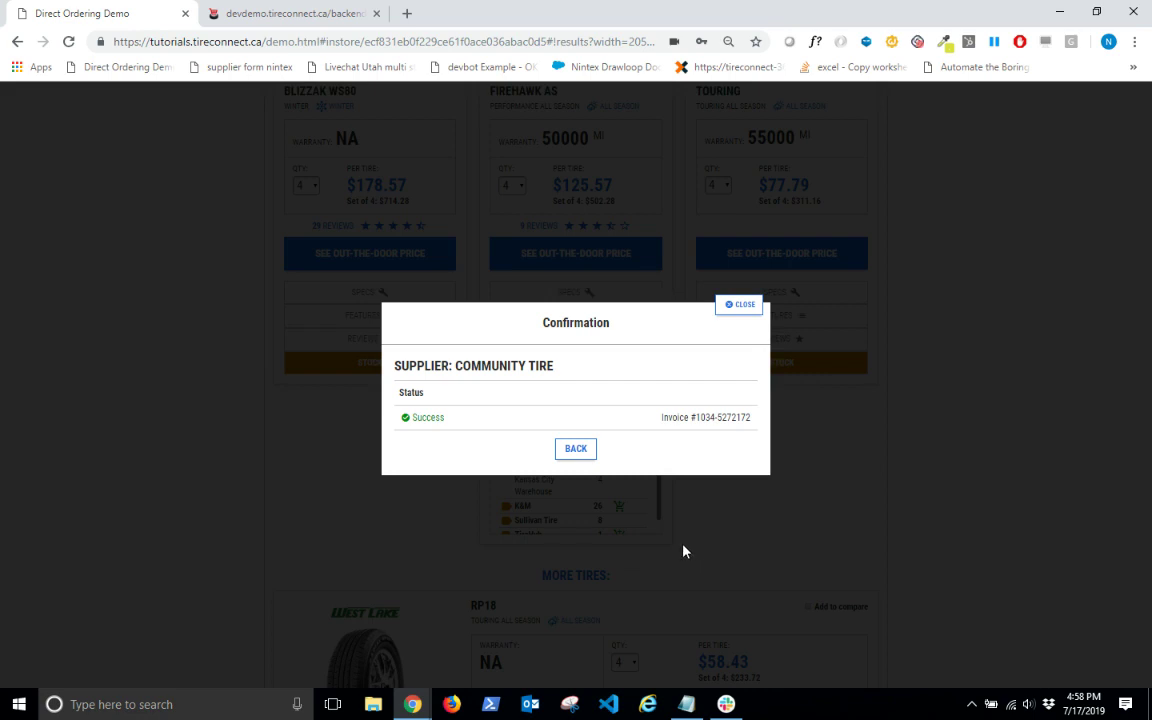
click(741, 305)
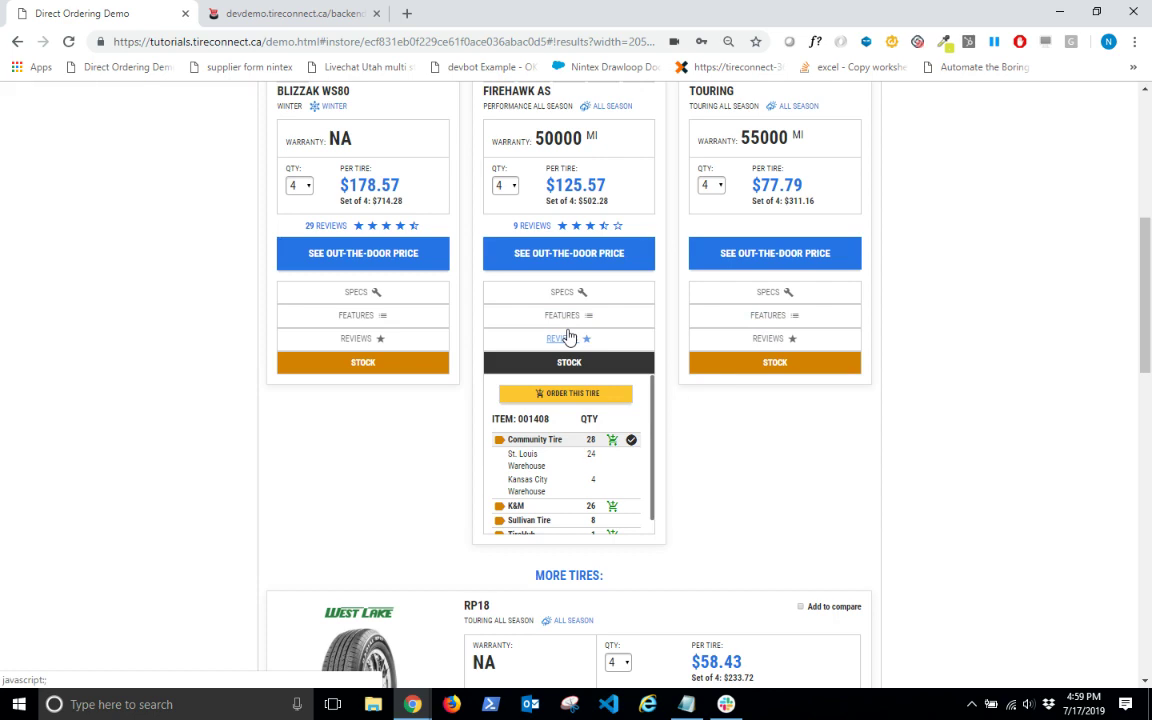
Sign in to the TireConnect admin portal from the backend tab.
click(320, 14)
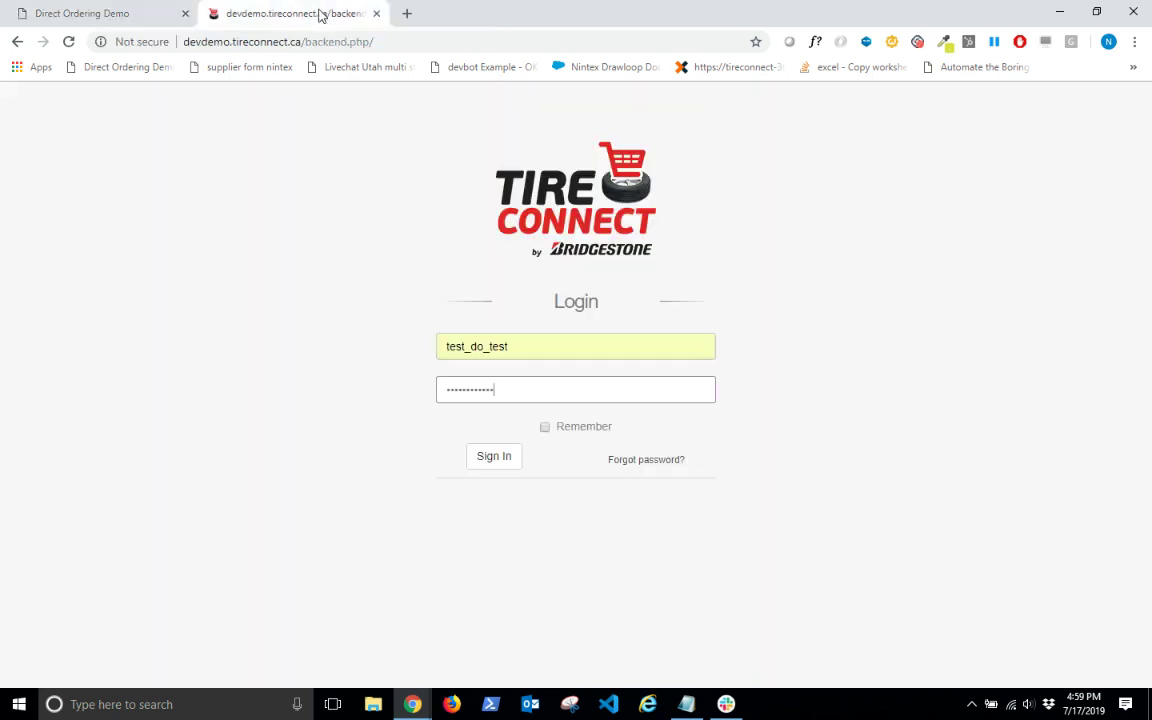
click(489, 459)
click(489, 459)
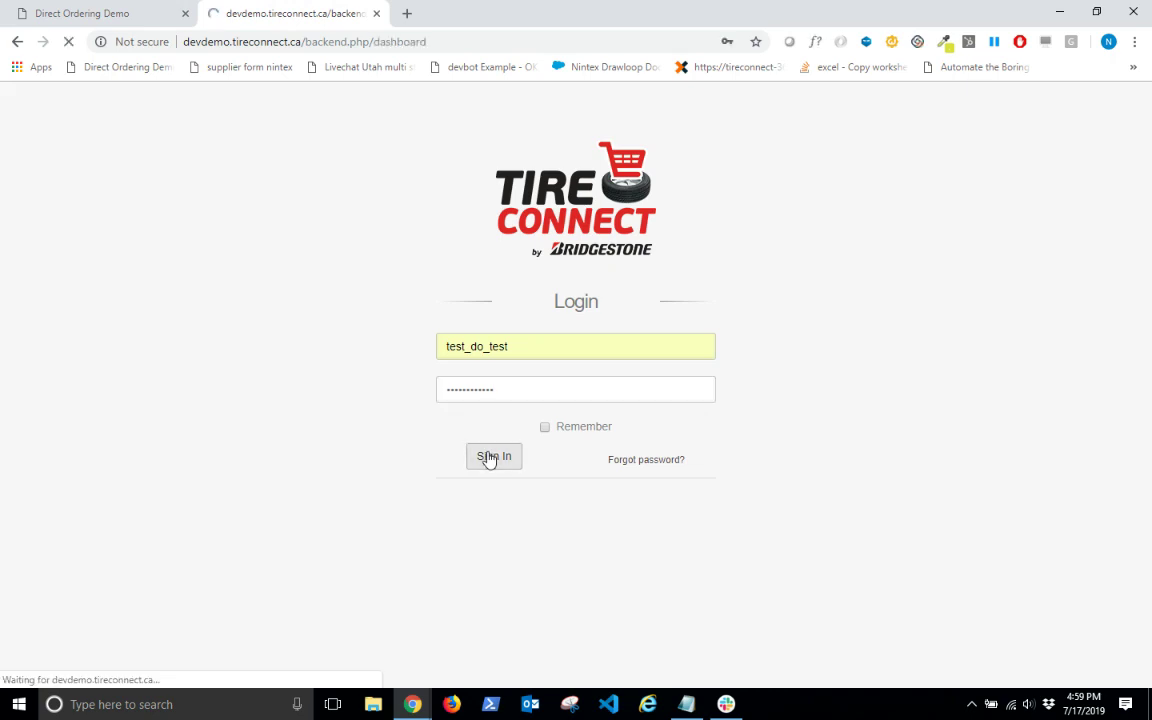
Open the Supplier Orders report under Reports and review the new order 1055.
click(155, 395)
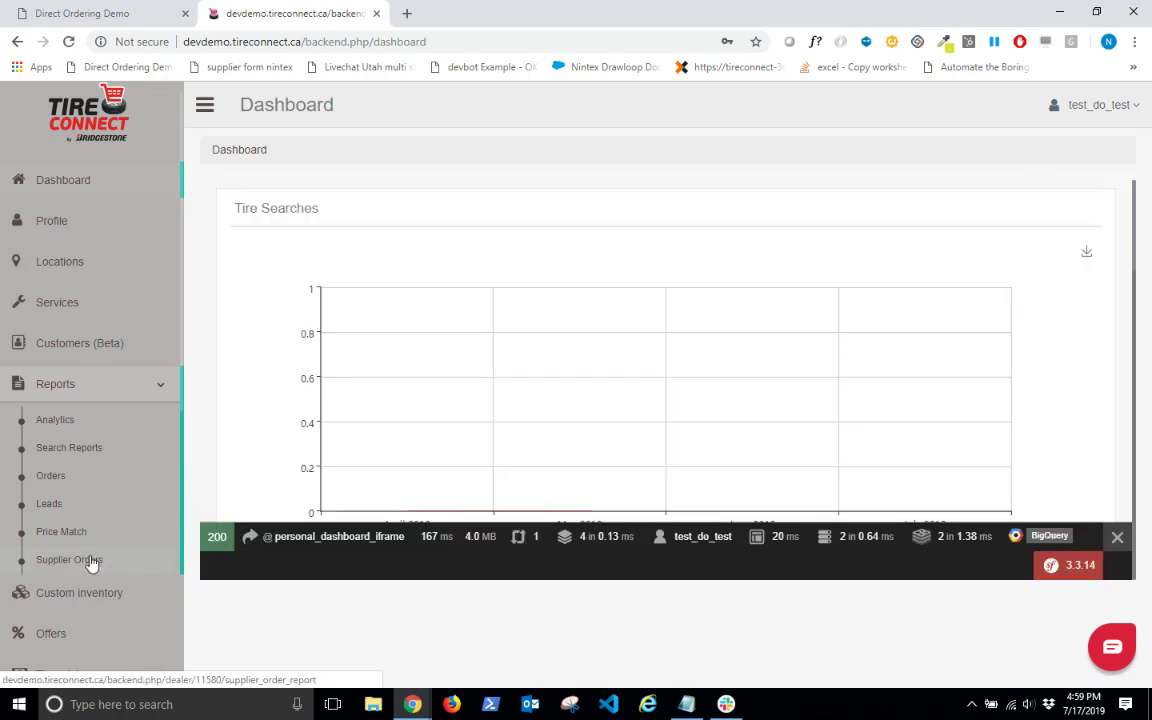
click(90, 560)
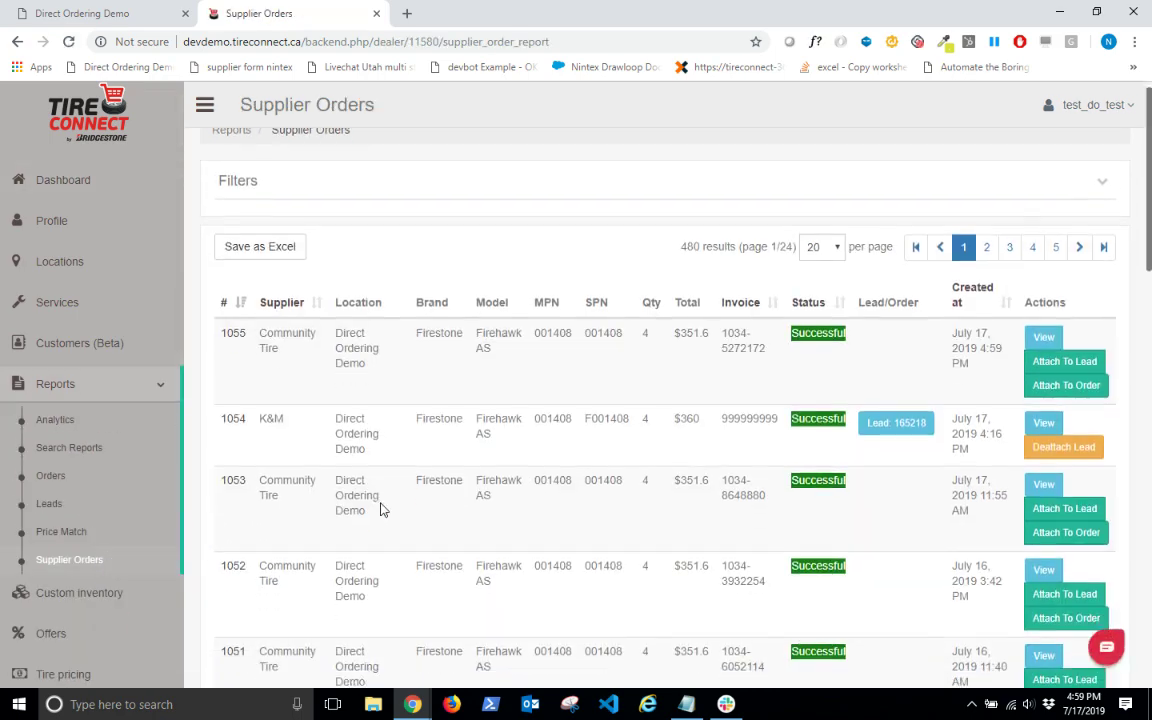
scroll(415, 487, down, 4)
scroll(420, 489, down, 2)
scroll(420, 489, down, 2)
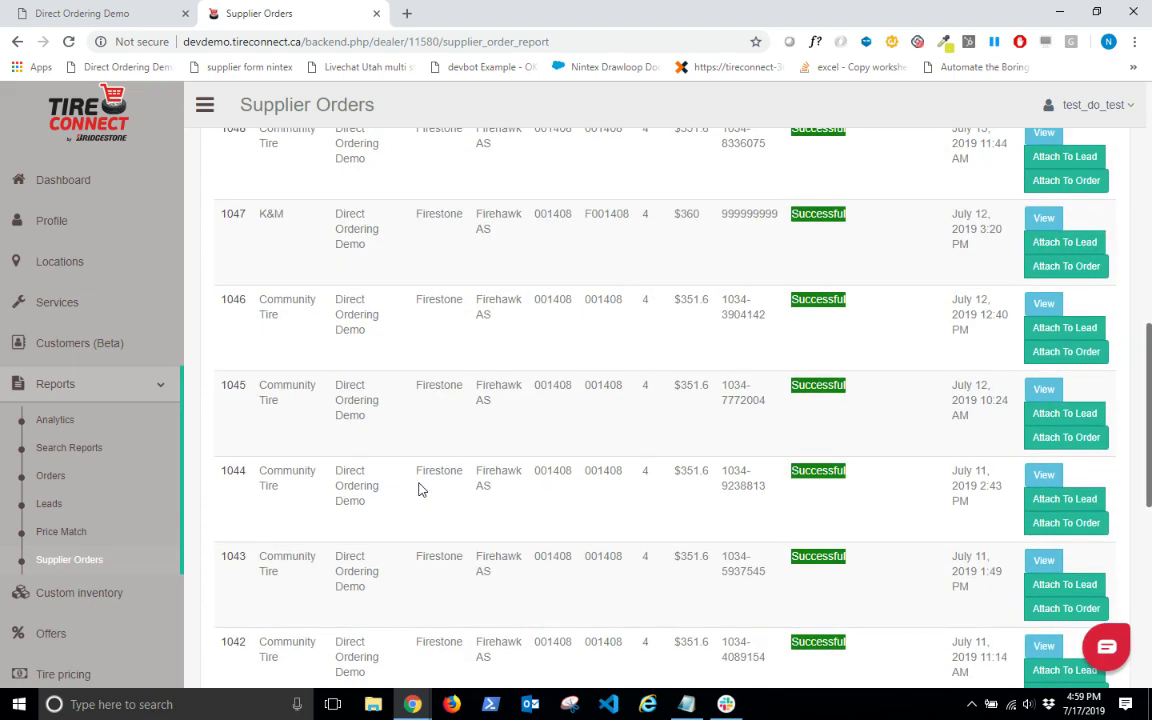
scroll(420, 489, up, 3)
scroll(420, 489, up, 3)
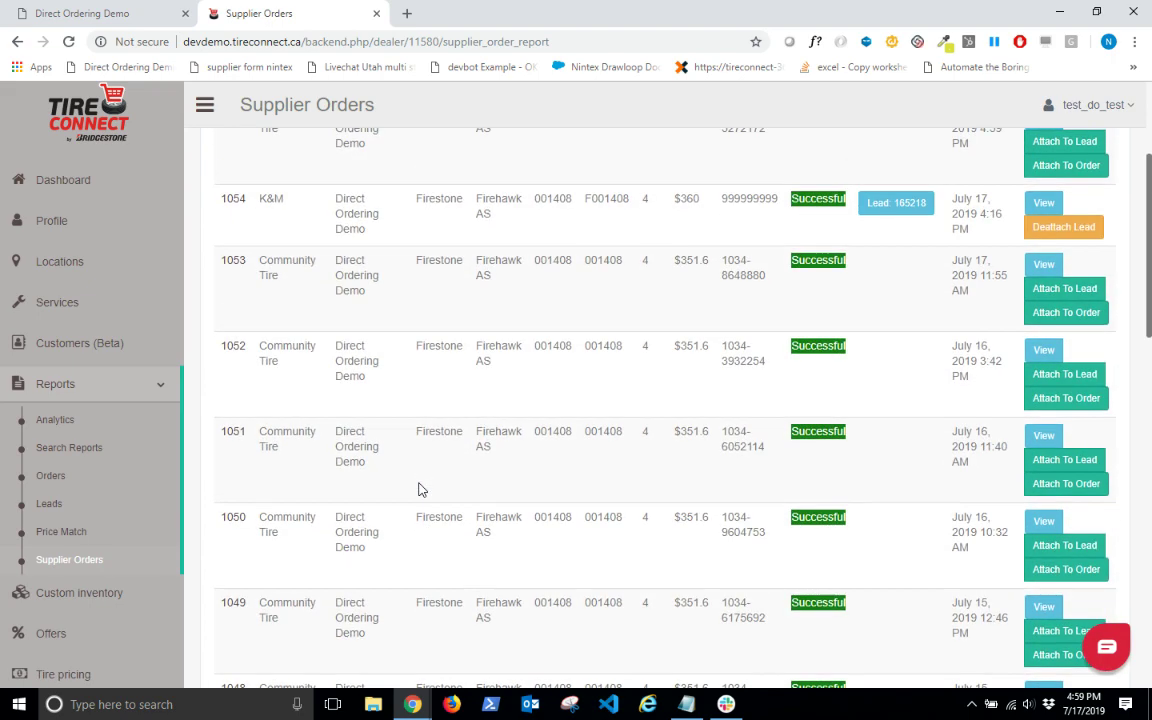
scroll(420, 489, up, 3)
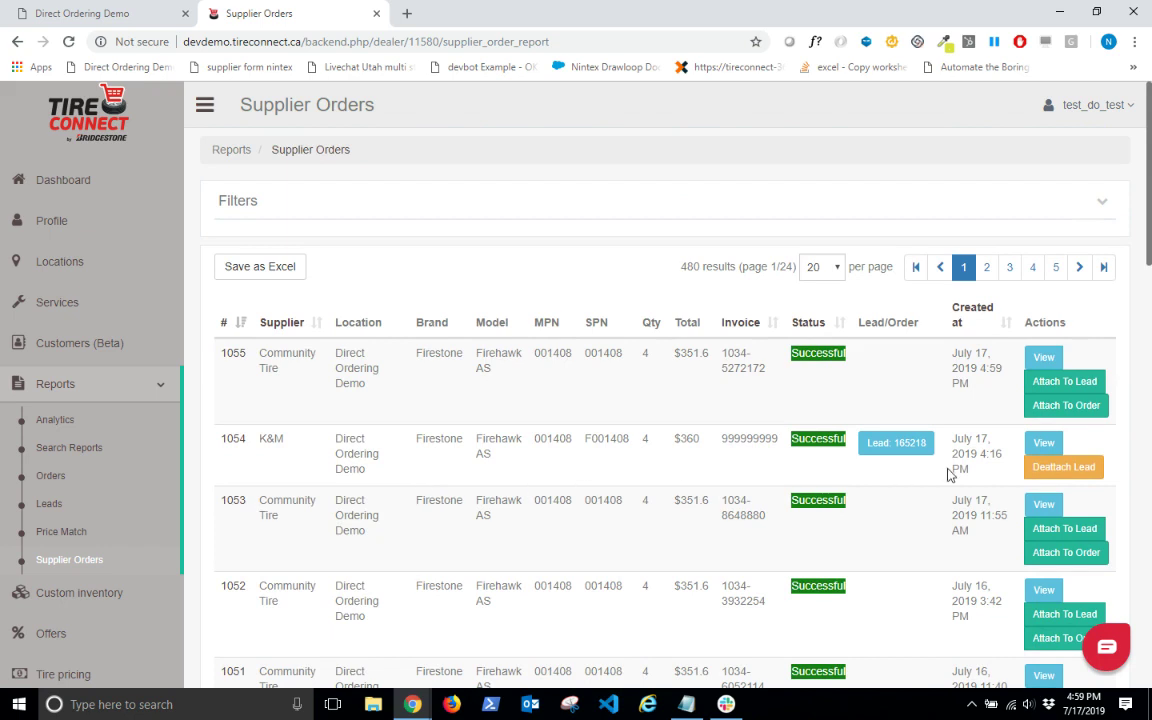
Attach supplier order 1055 to email lead 165234 and apply it.
click(1087, 384)
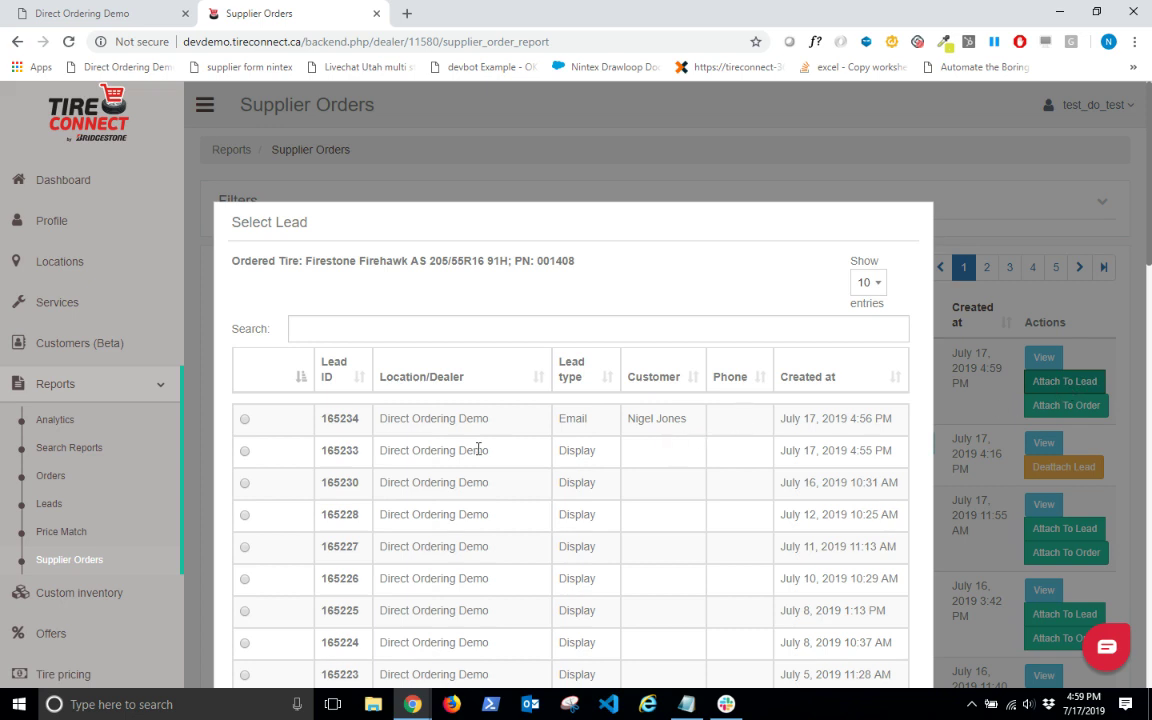
click(245, 419)
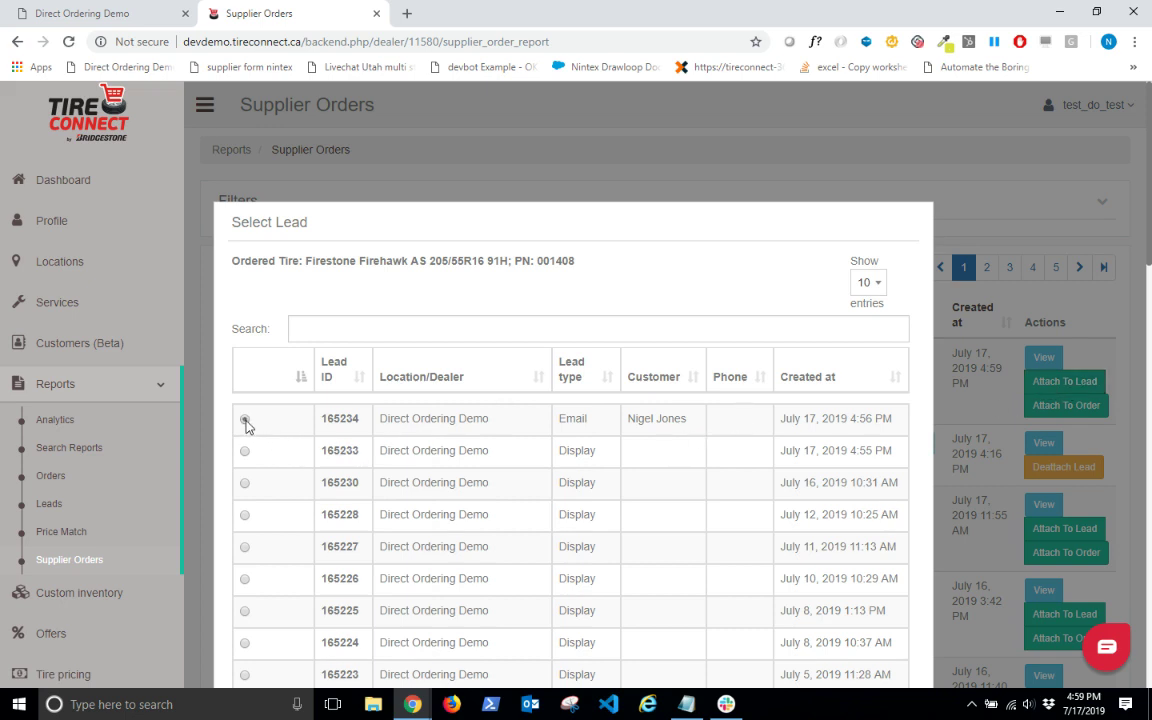
scroll(430, 420, down, 2)
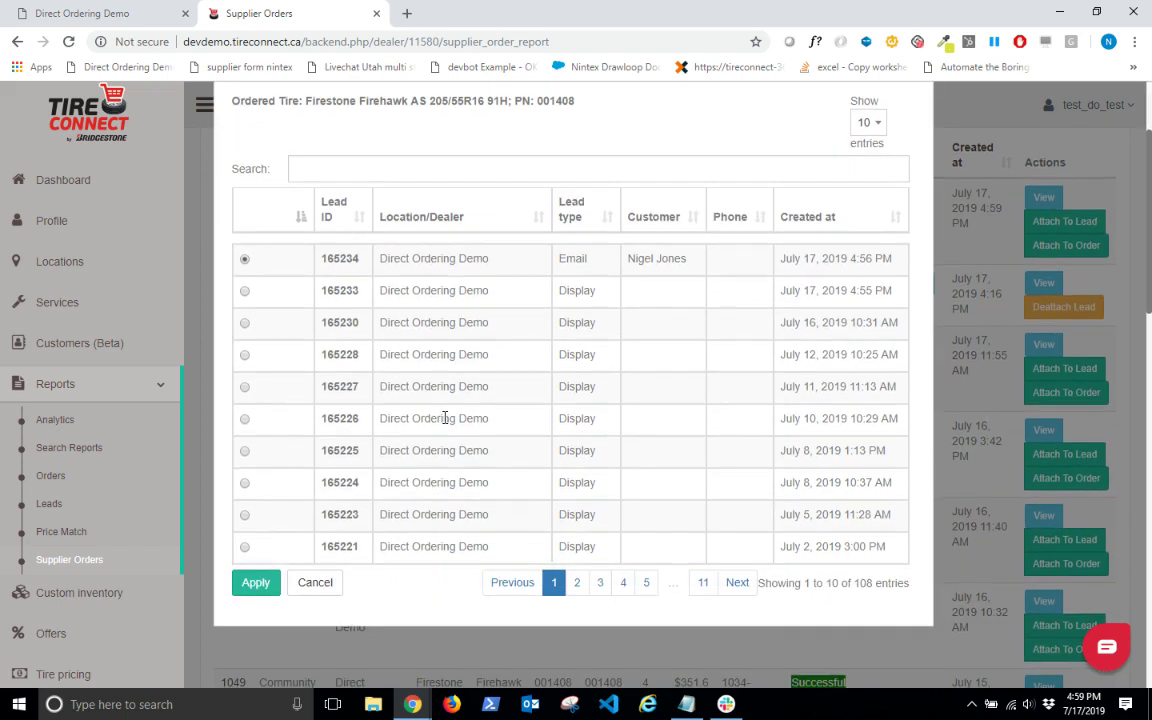
click(257, 584)
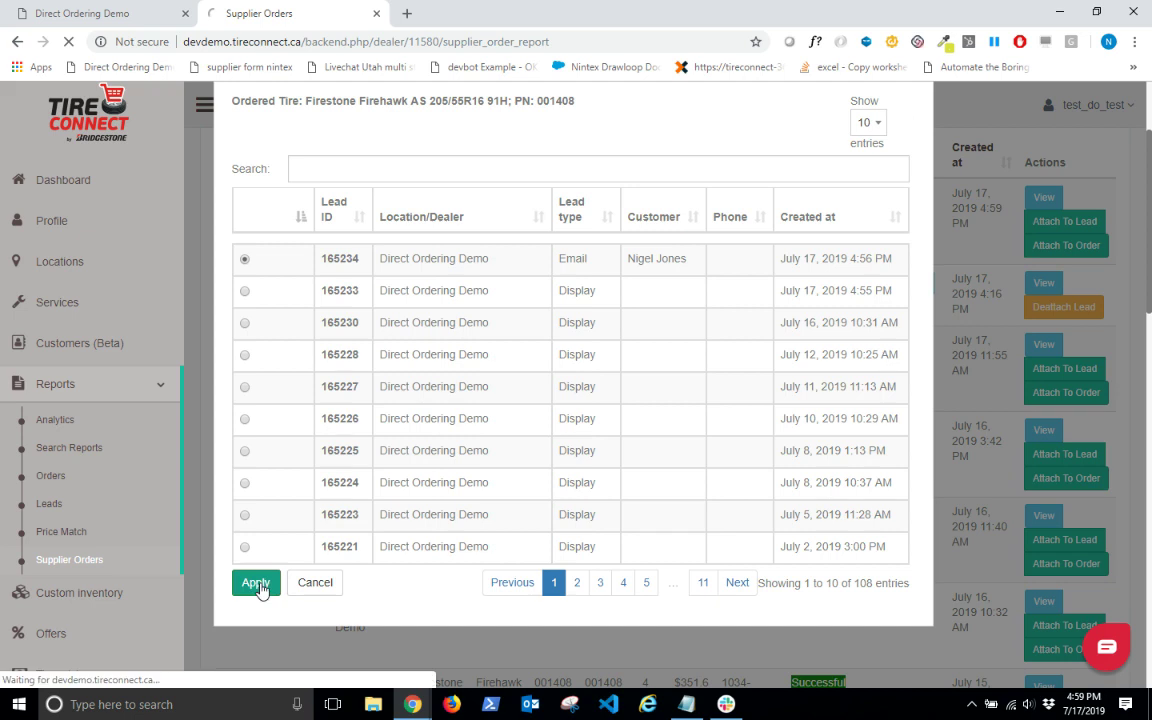